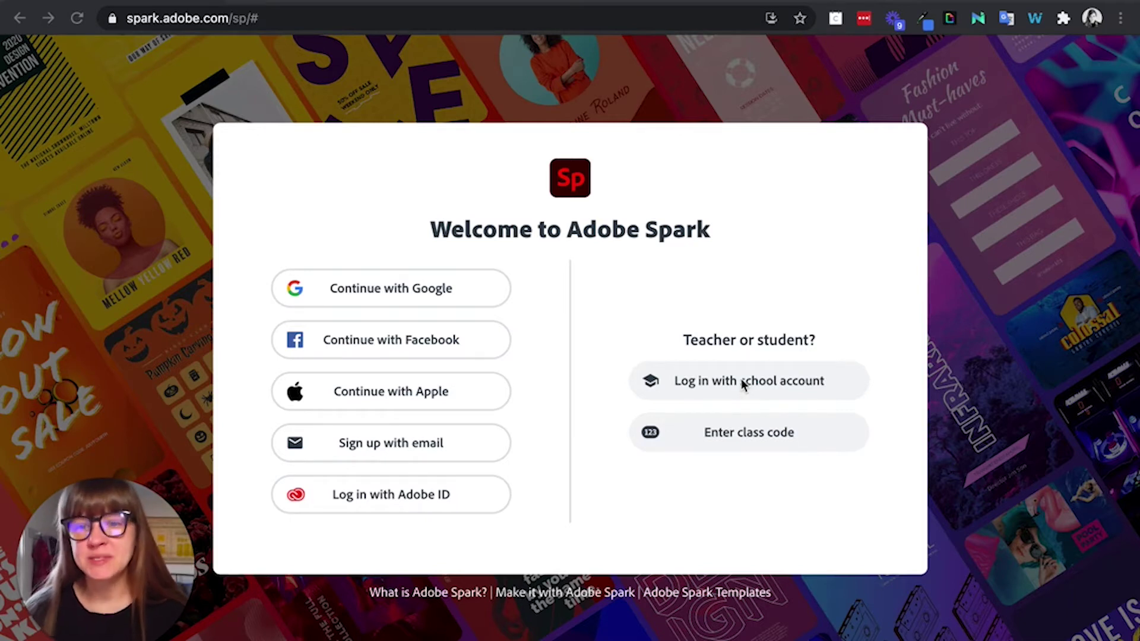
# Step: Begin school-account login and enter the school email on Adobe's sign-in page, fixing a typo
pyautogui.click(742, 382)
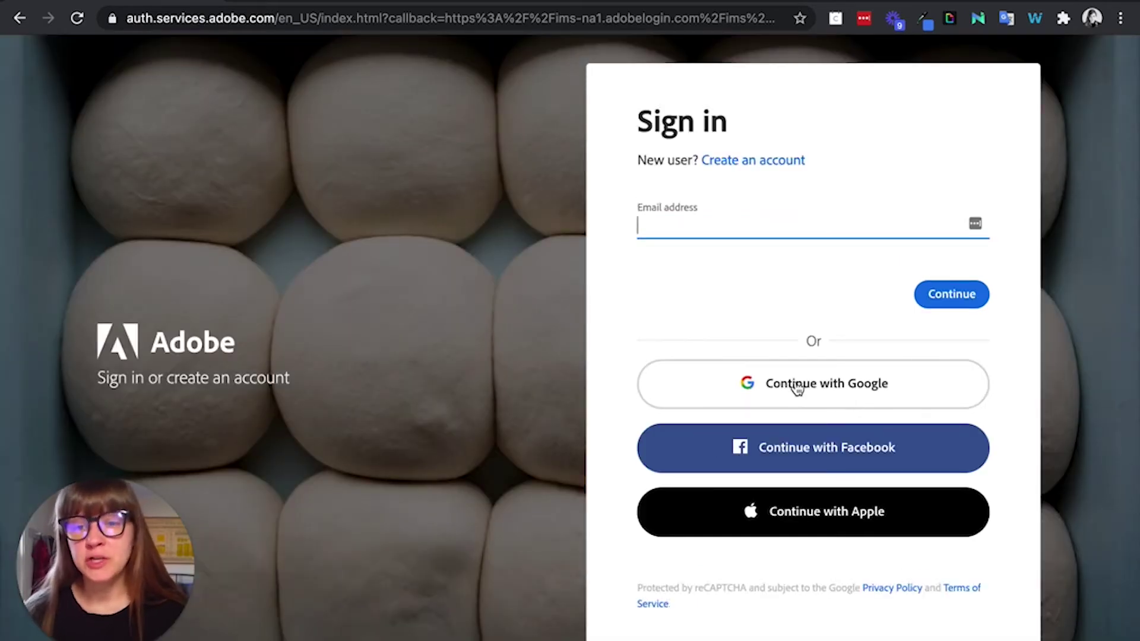
pyautogui.click(758, 229)
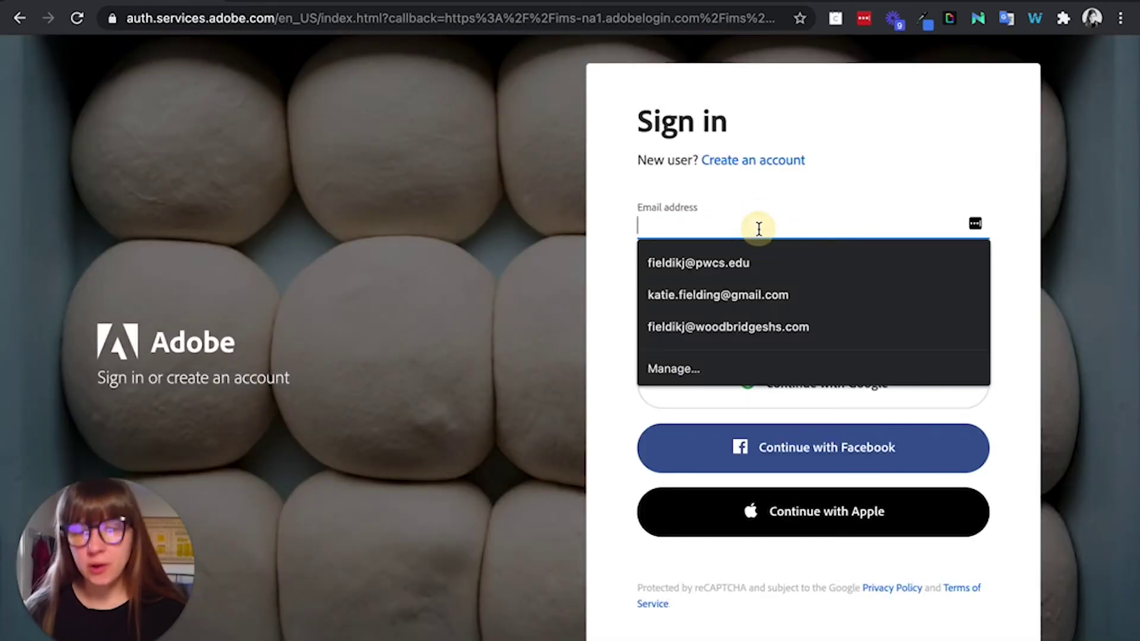
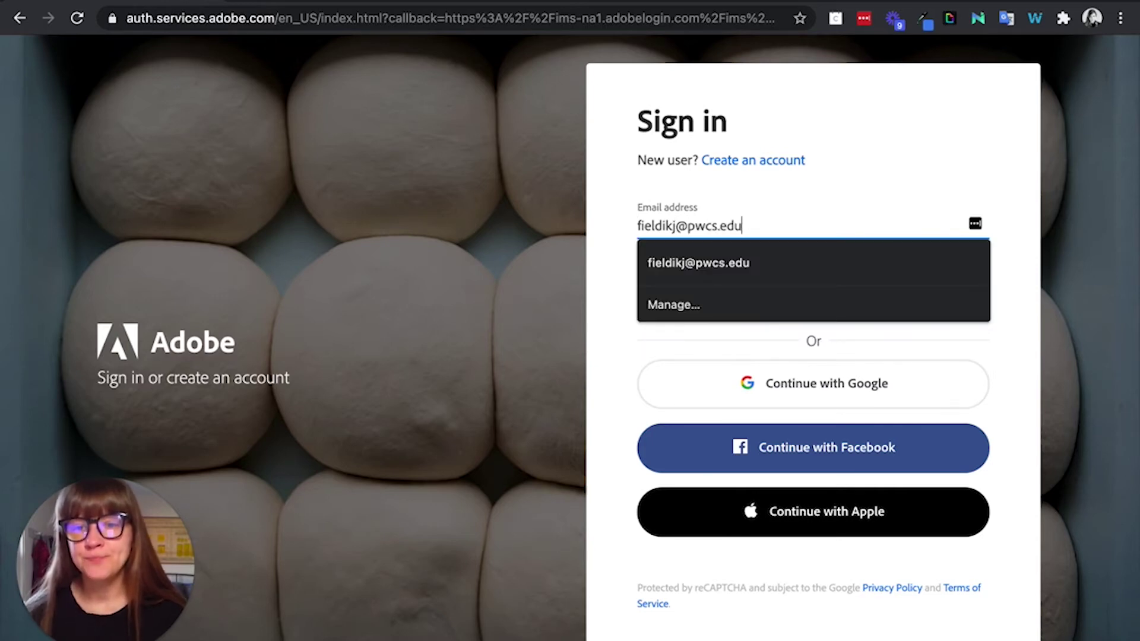
# Step: Submit the school email to reach the account-type choice page
pyautogui.press('Return')
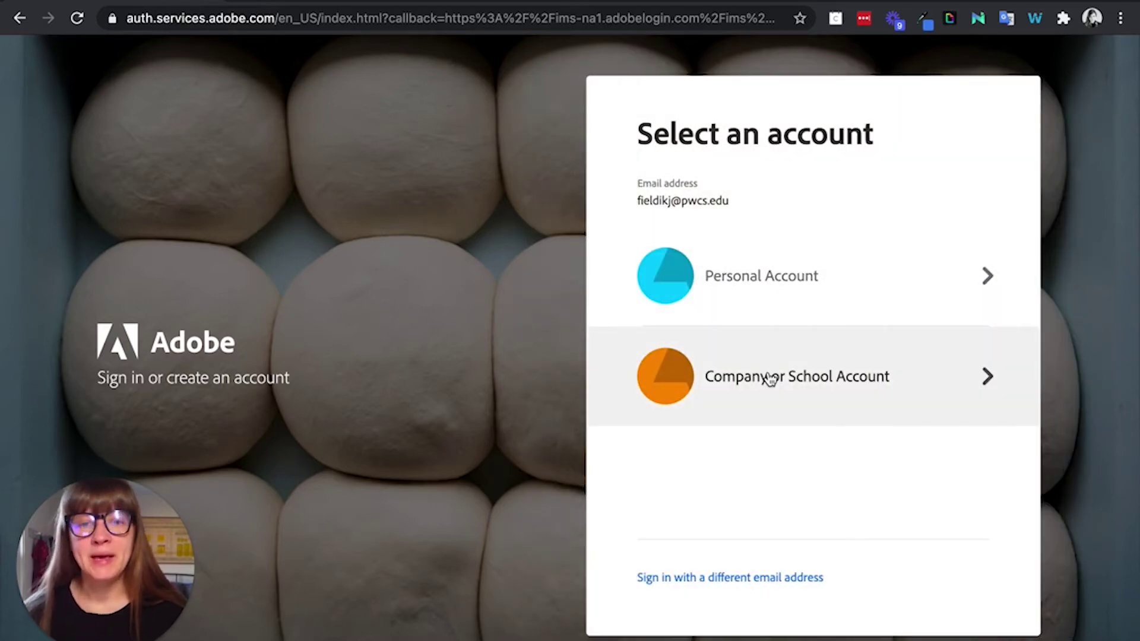